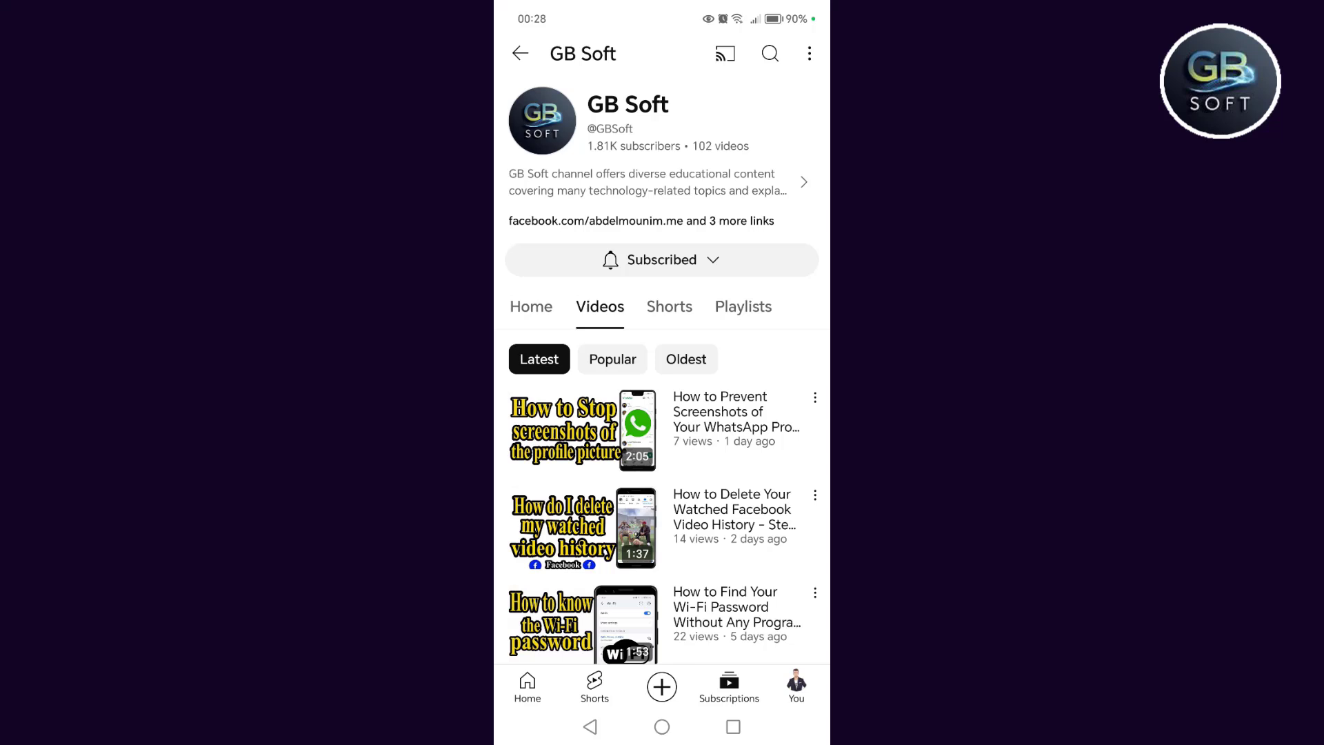
Step: Browse a YouTube channel's videos, then open TikTok's Play Store page from the search results
click(531, 307)
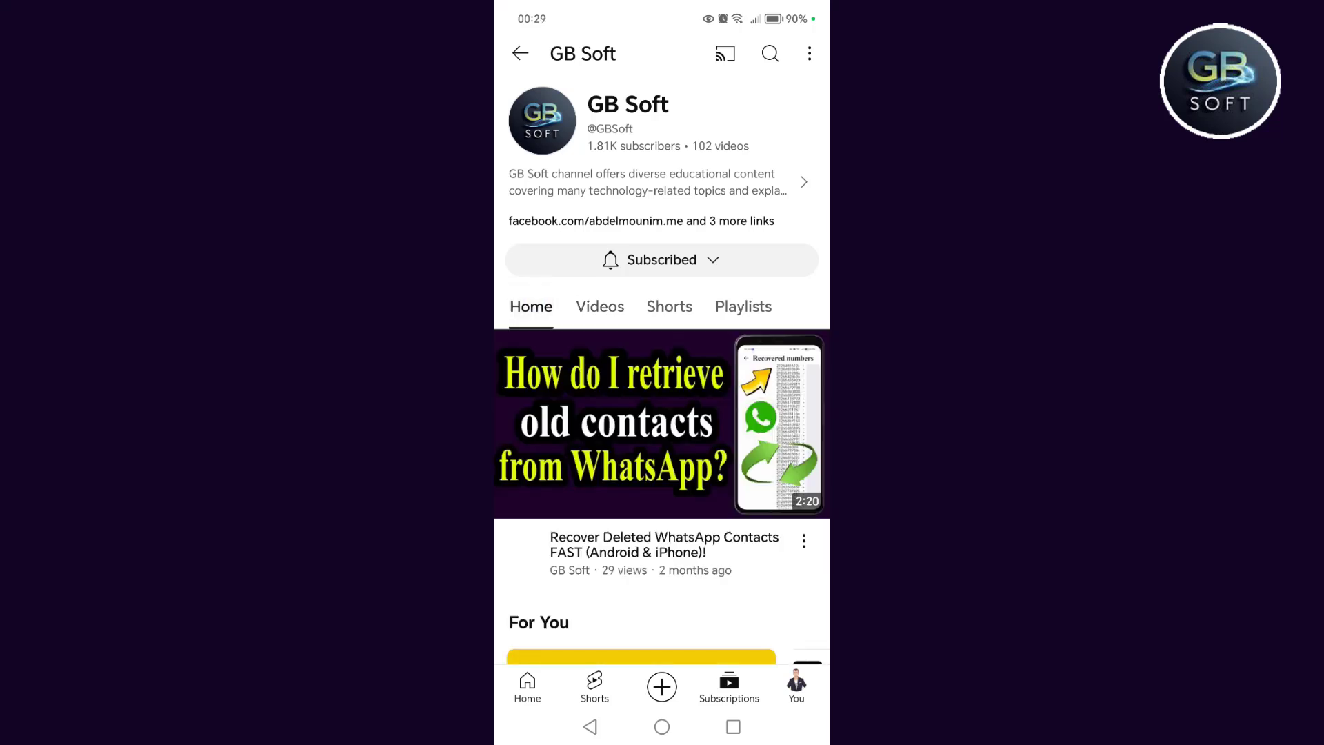
click(600, 307)
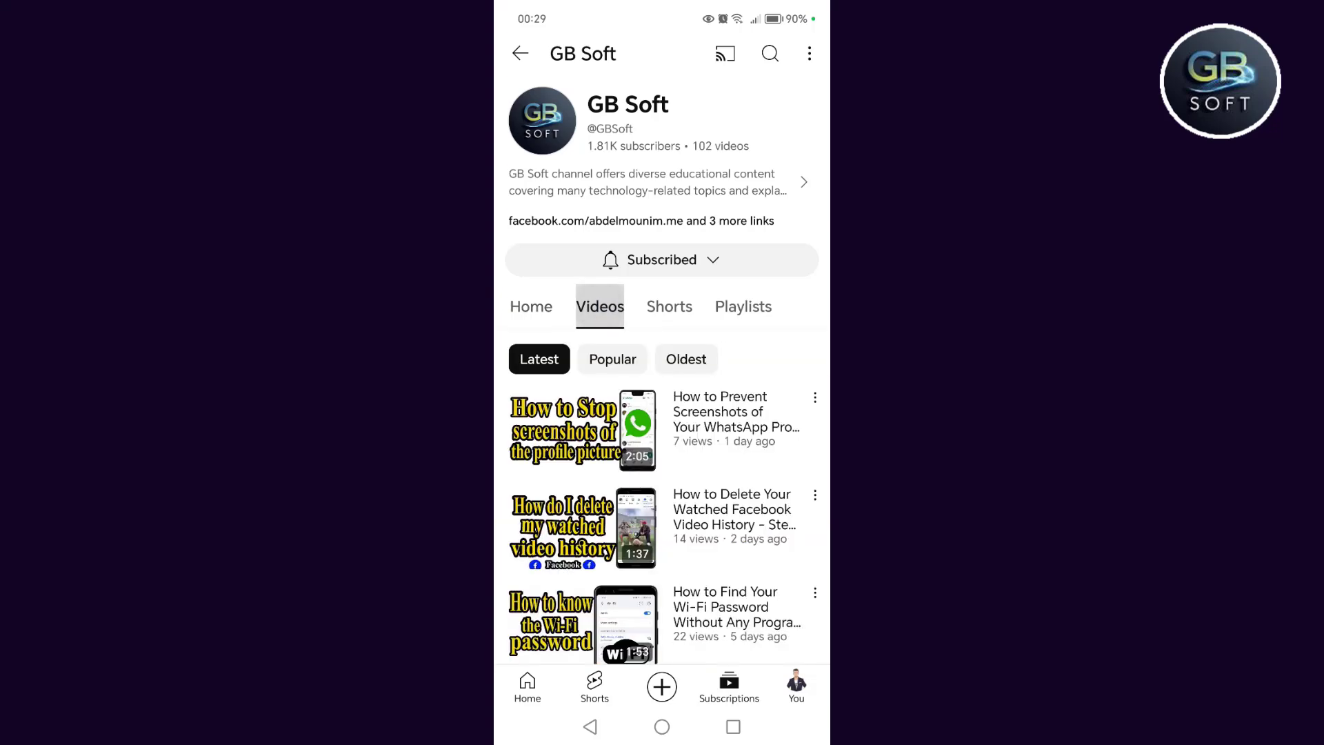
scroll(662, 414, down, 3)
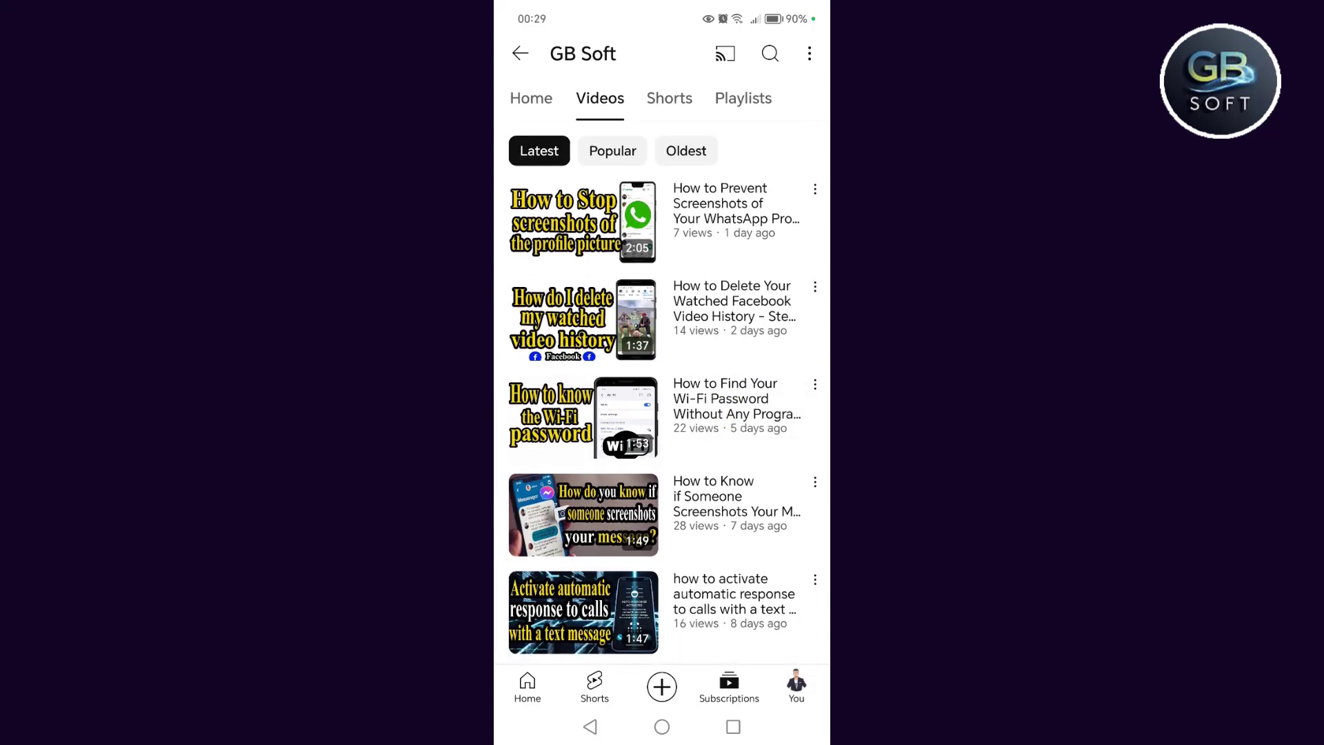
scroll(662, 414, down, 2)
scroll(730, 486, down, 2)
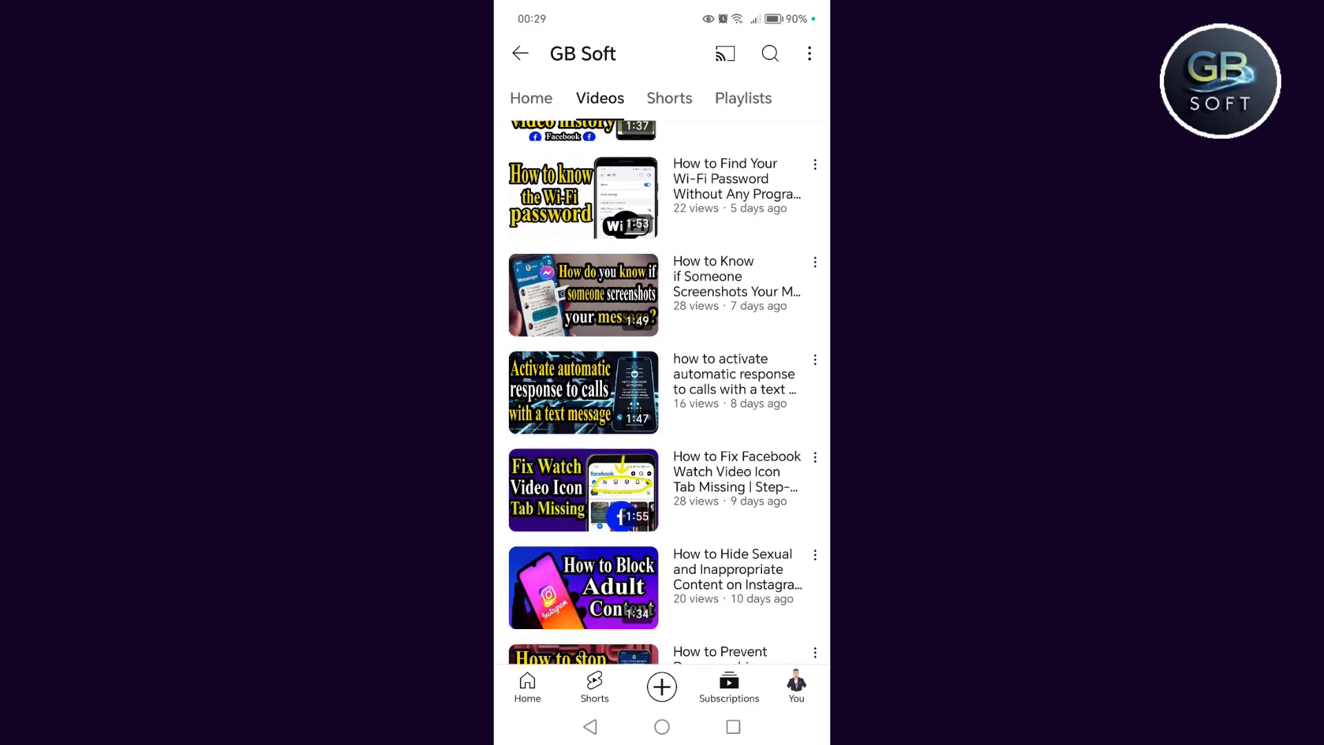
scroll(740, 601, down, 4)
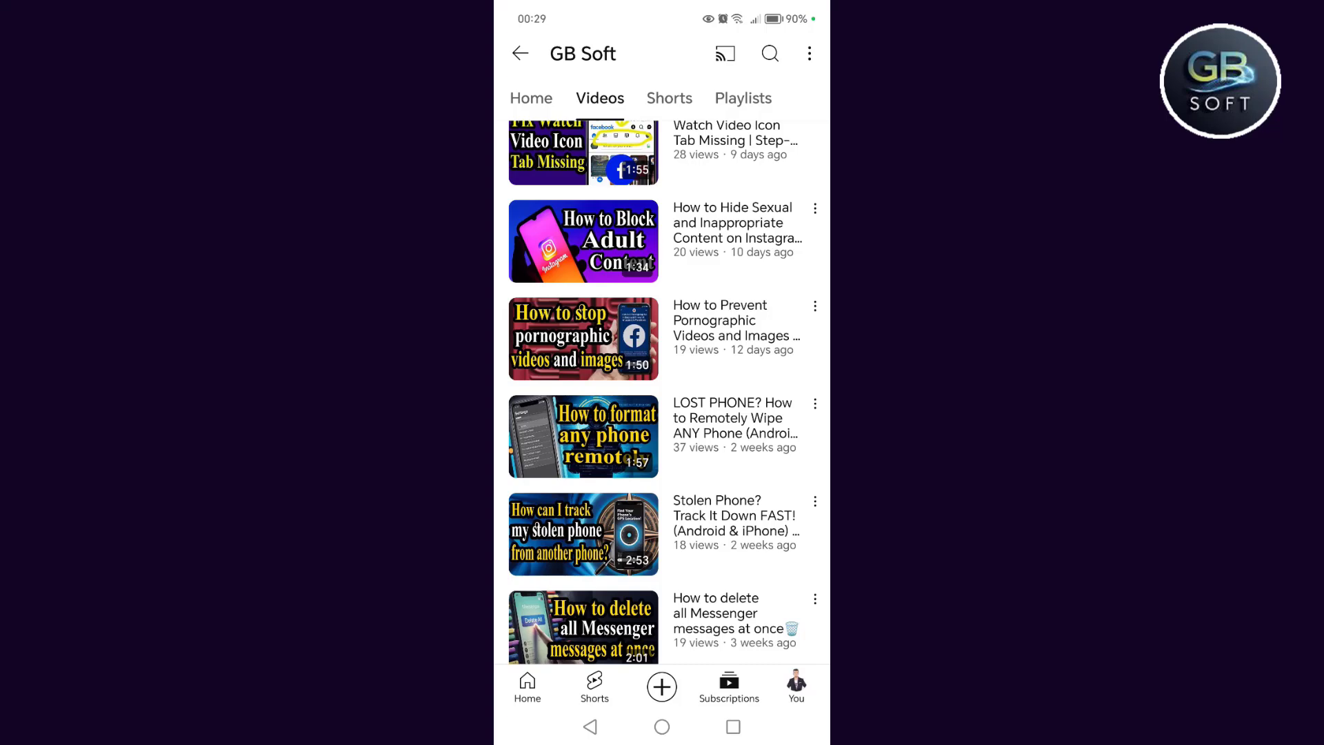
scroll(730, 553, down, 3)
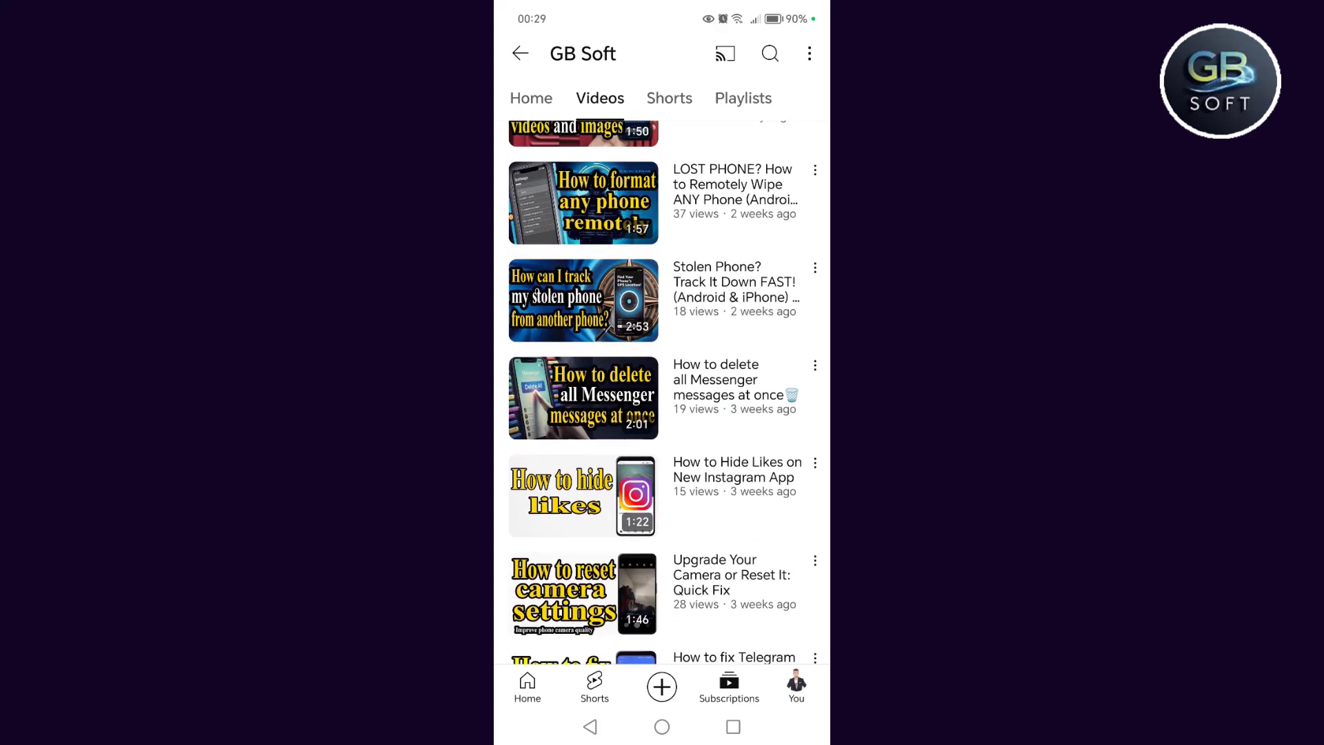
click(663, 727)
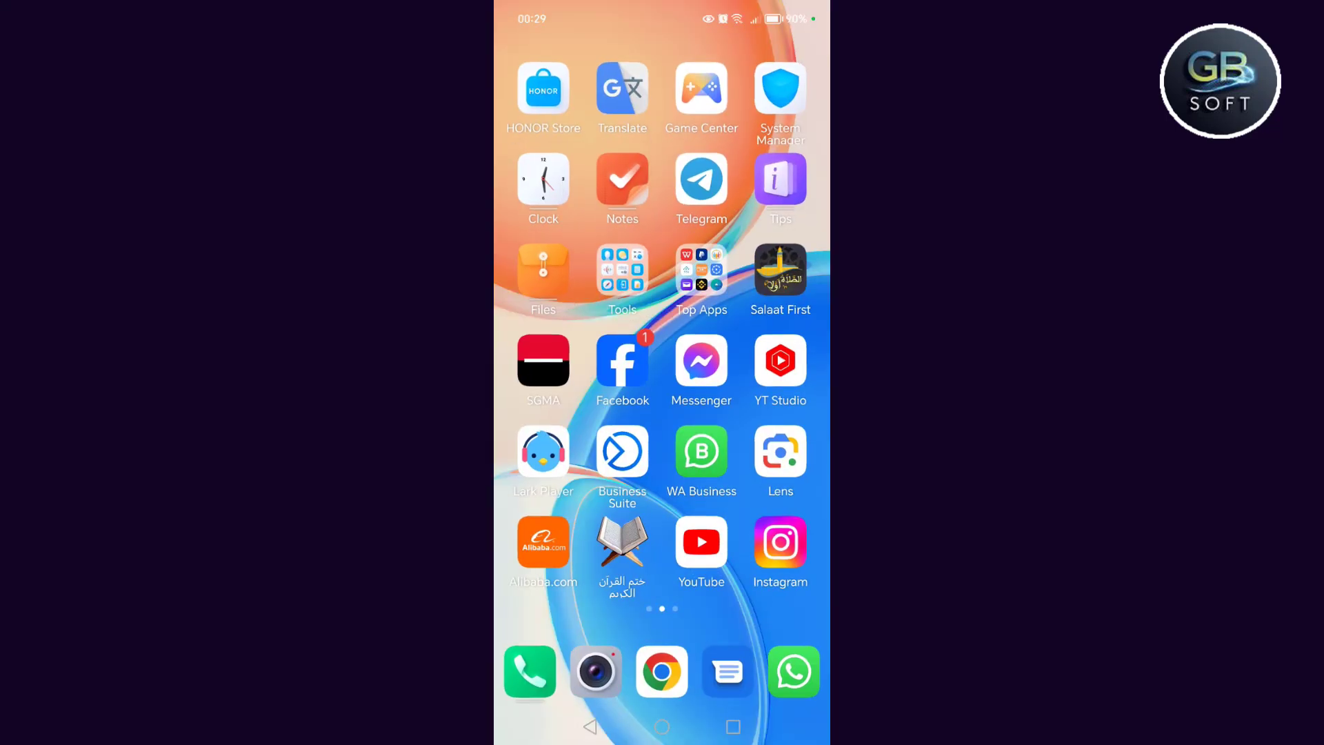
drag(580, 413, 787, 414)
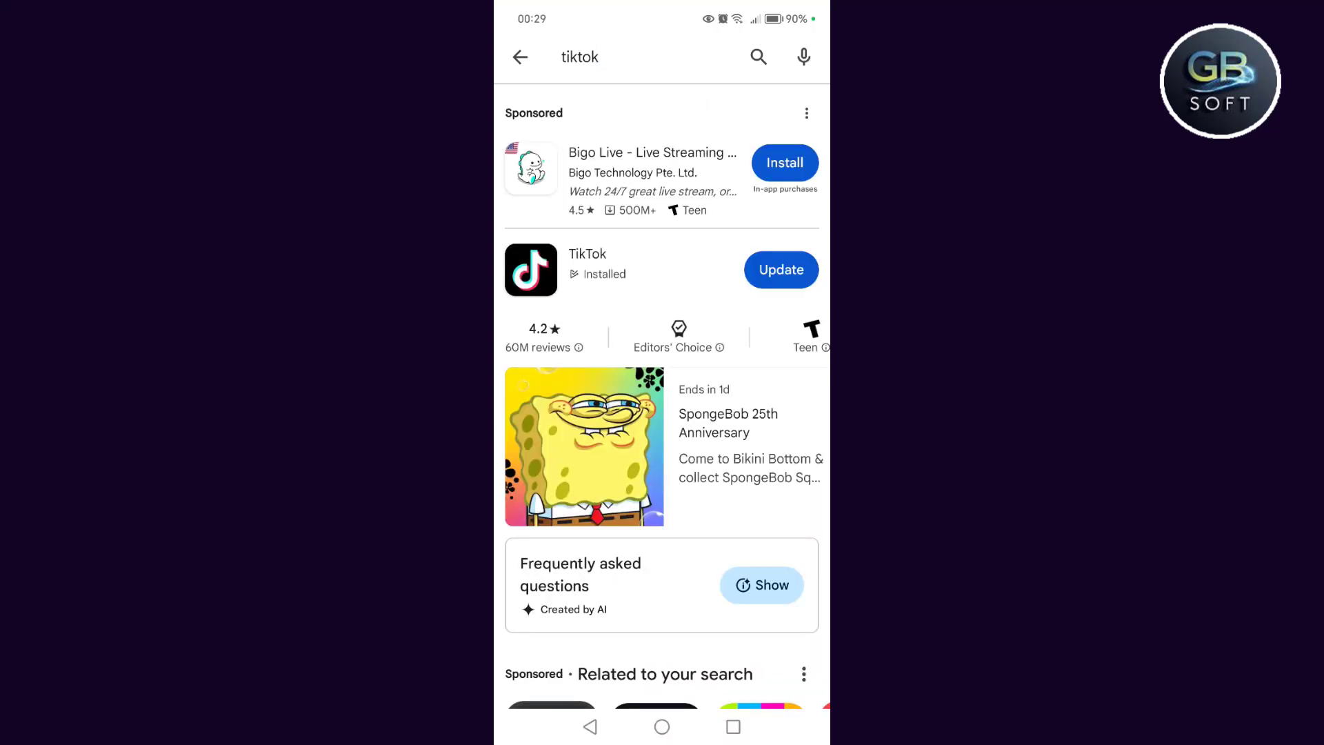
click(586, 264)
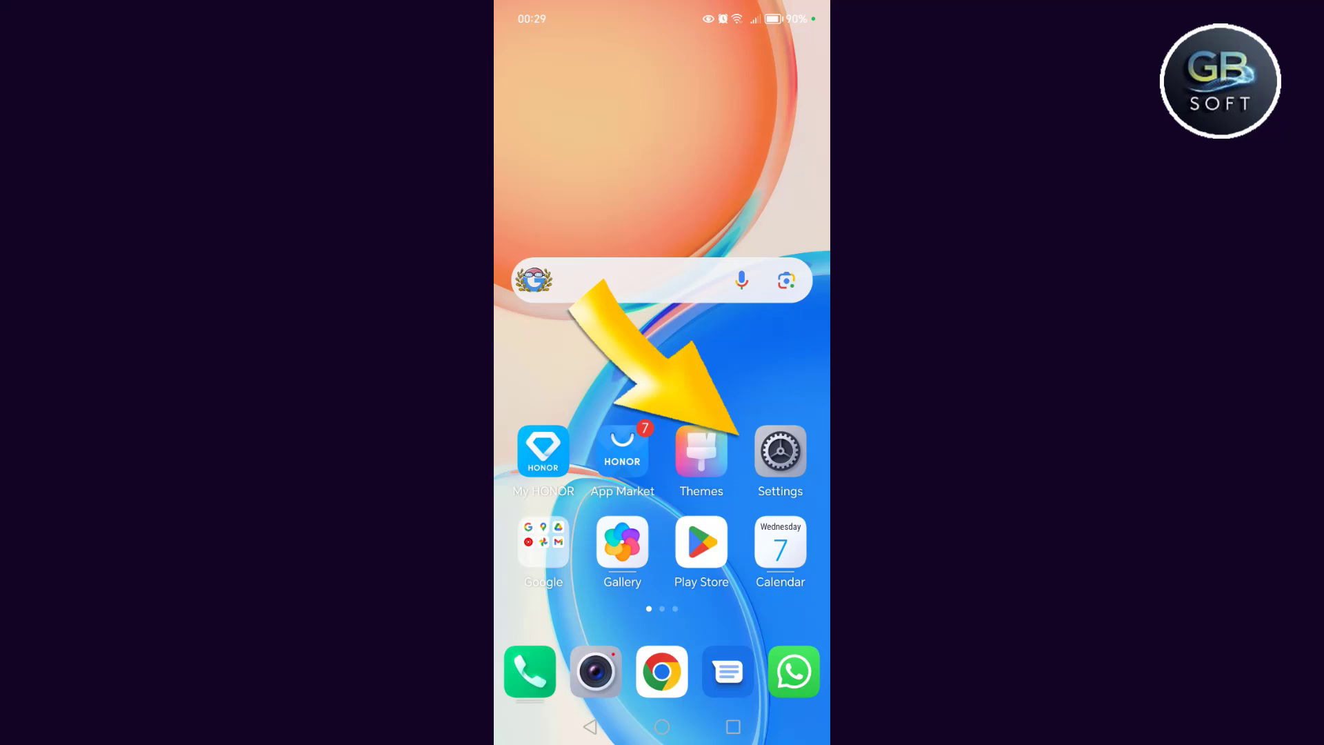
Step: Search Settings > Apps for 'tik' and open TikTok's app details
click(780, 453)
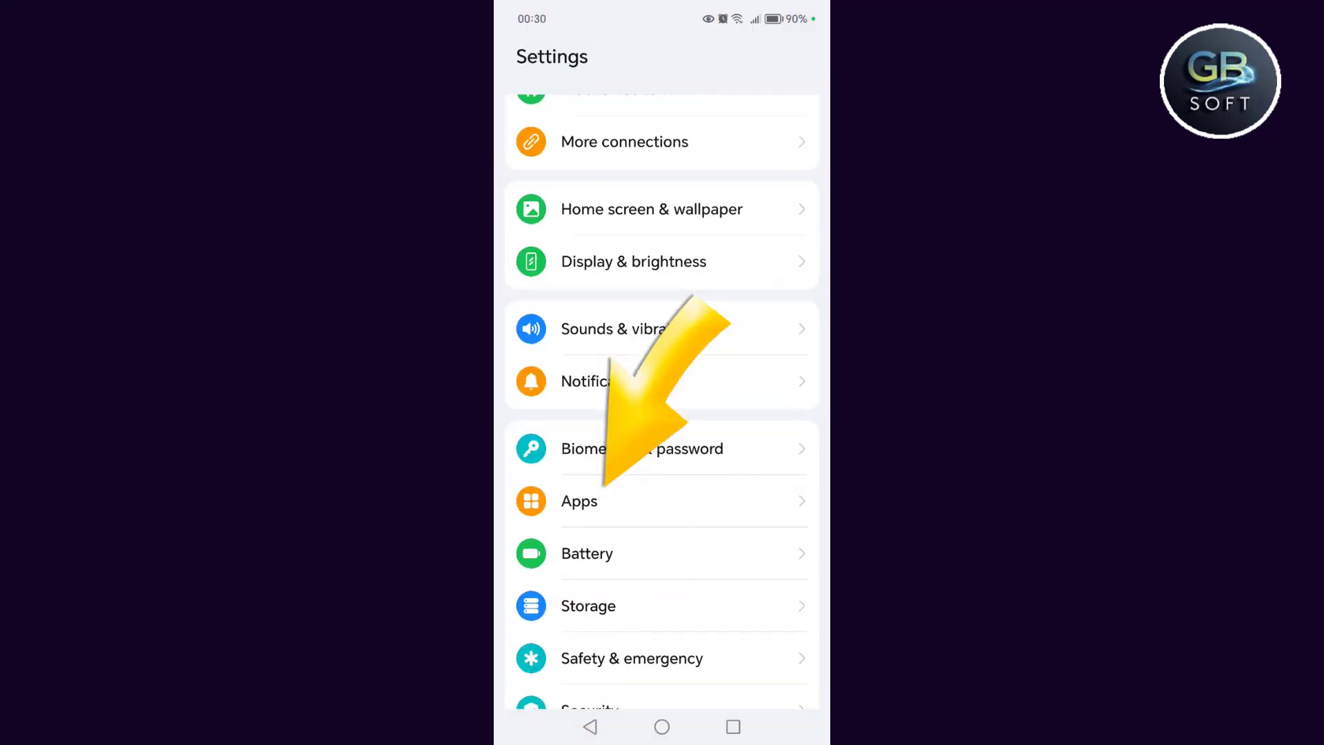
click(650, 506)
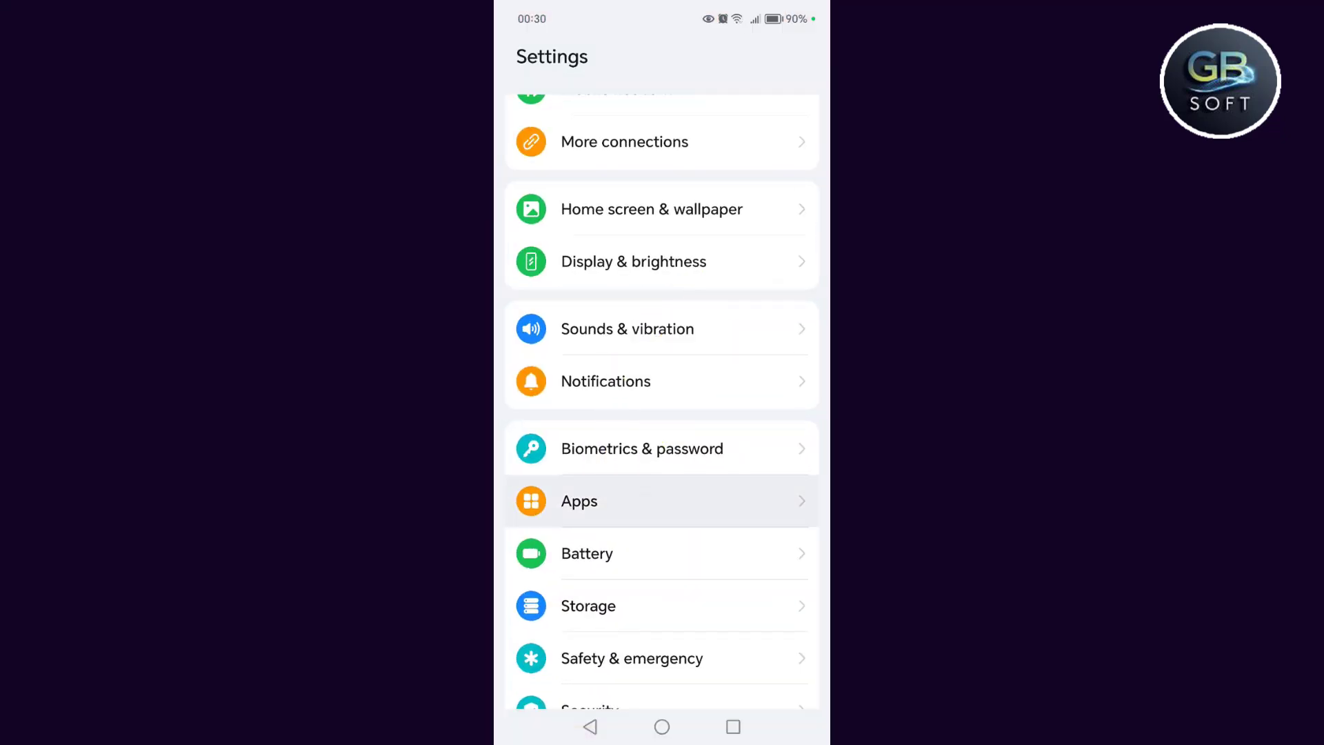
click(691, 178)
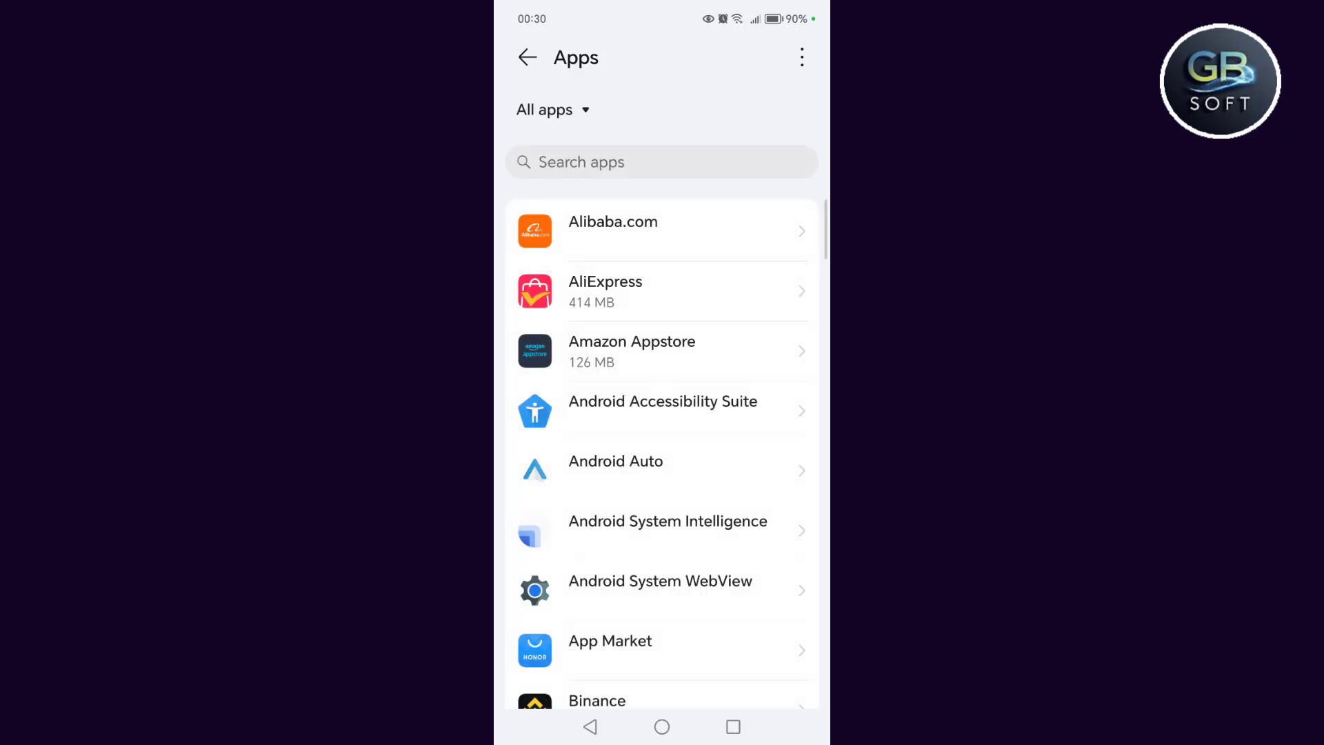
click(621, 162)
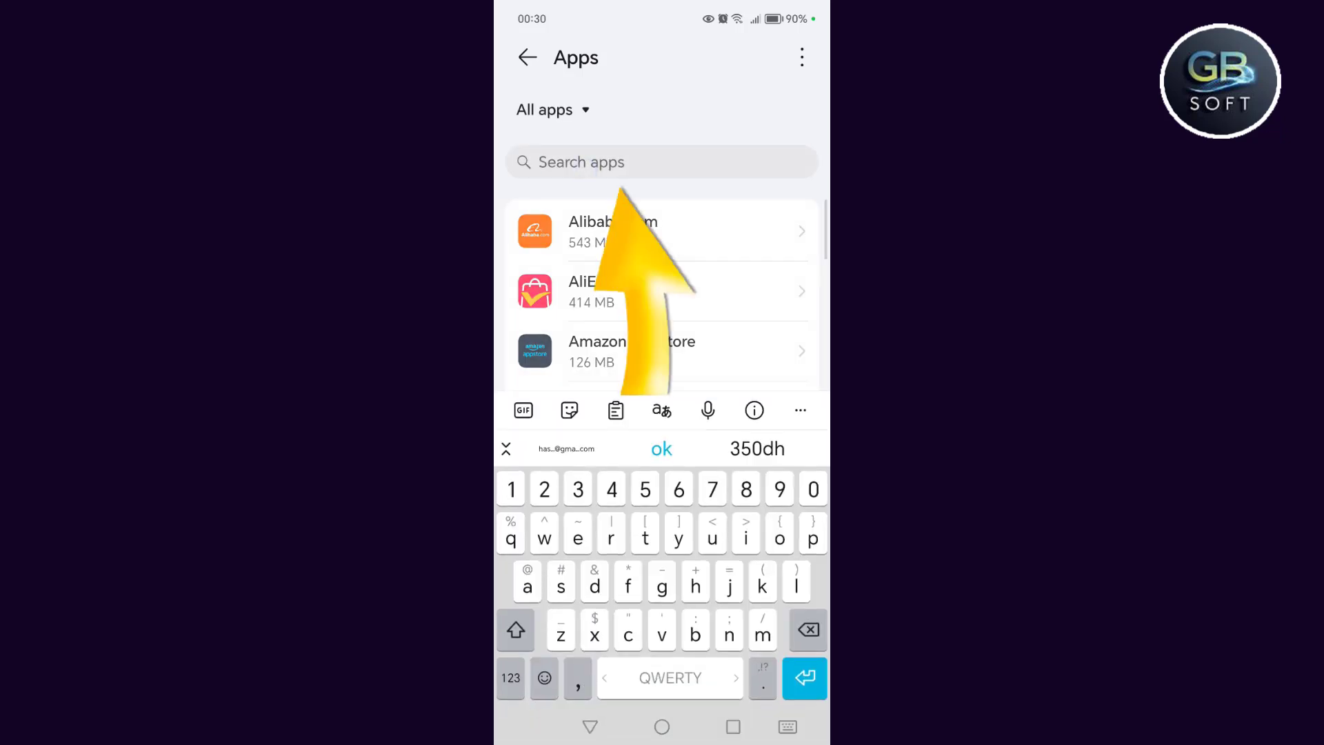
text(ti)
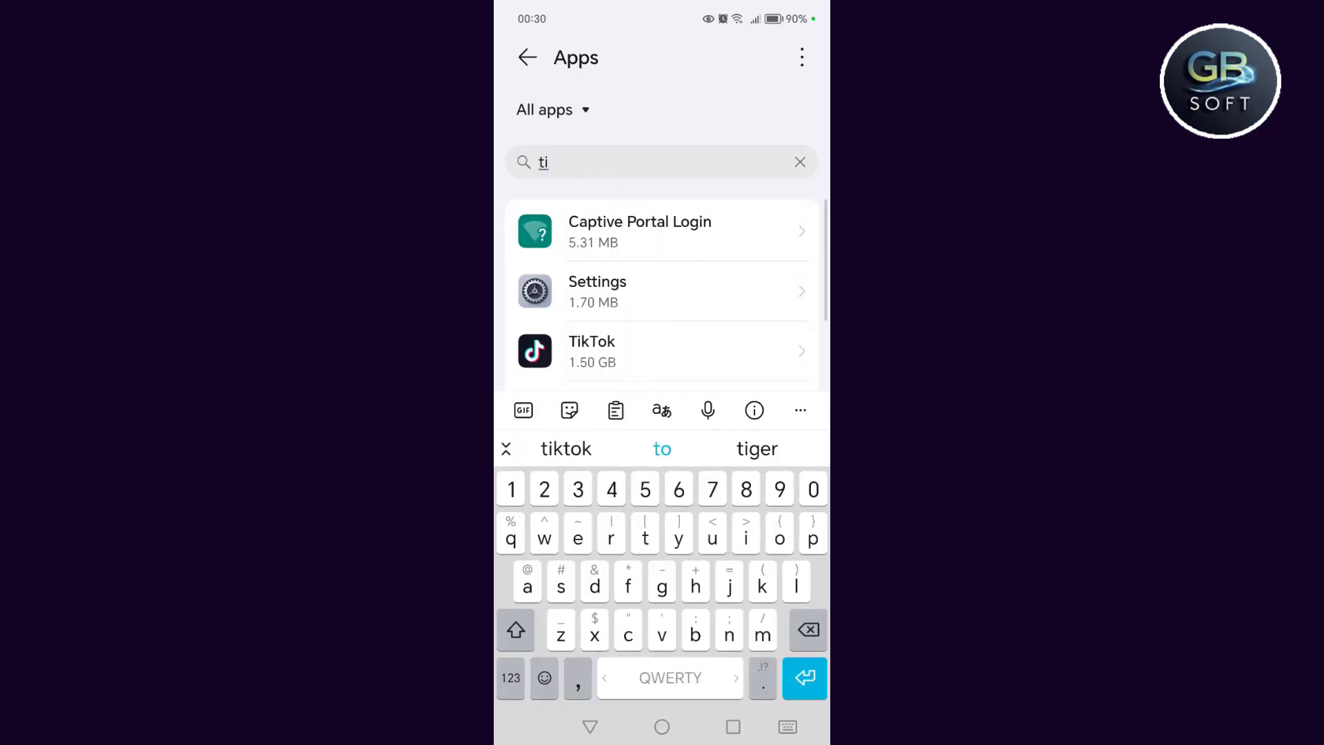
text(k)
click(662, 230)
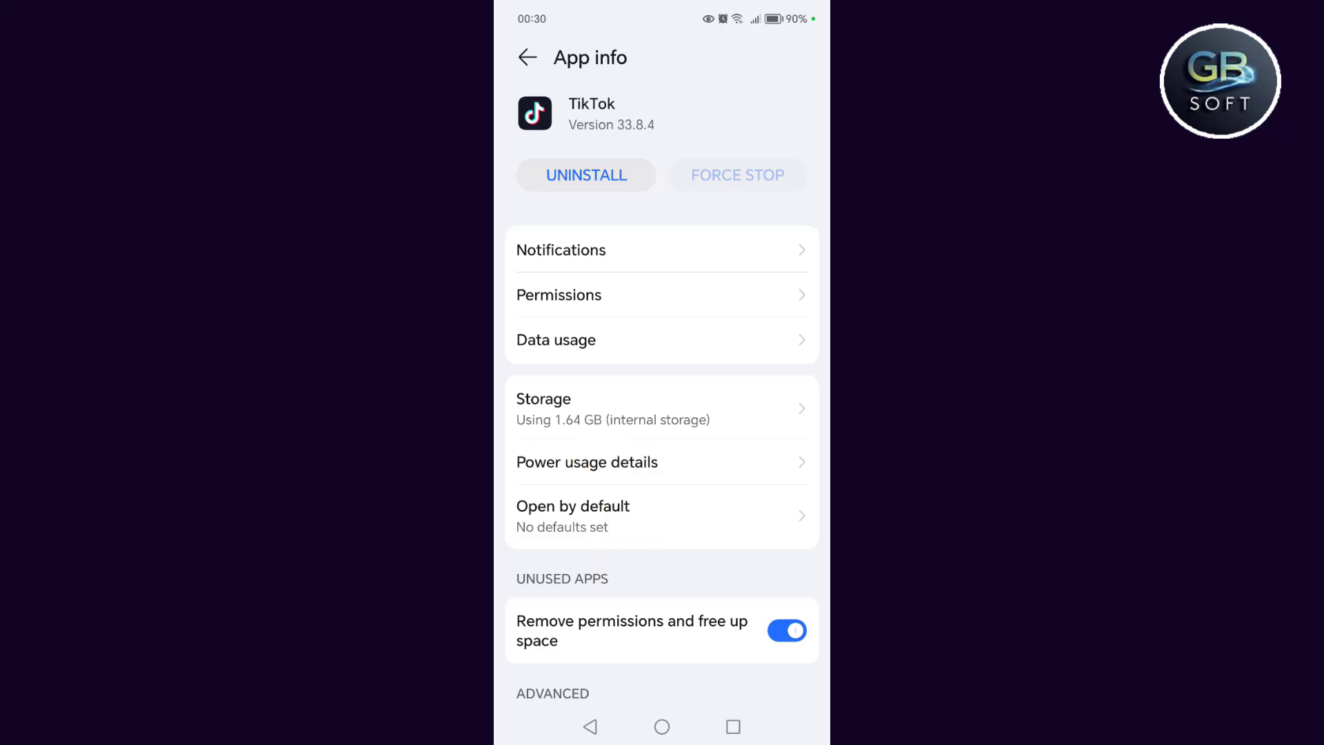
Step: Open TikTok's Data usage and turn off its mobile data, Wi-Fi and roaming access
click(756, 339)
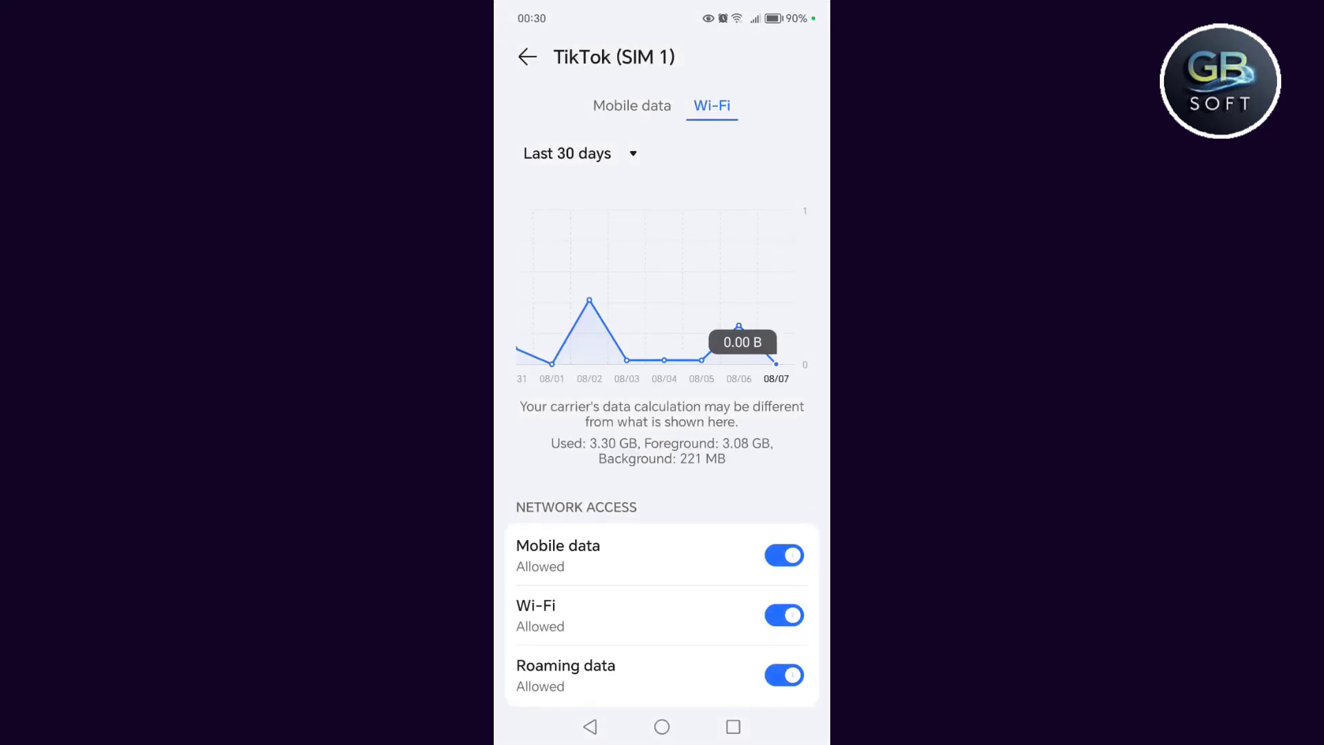
click(722, 537)
click(789, 591)
click(798, 648)
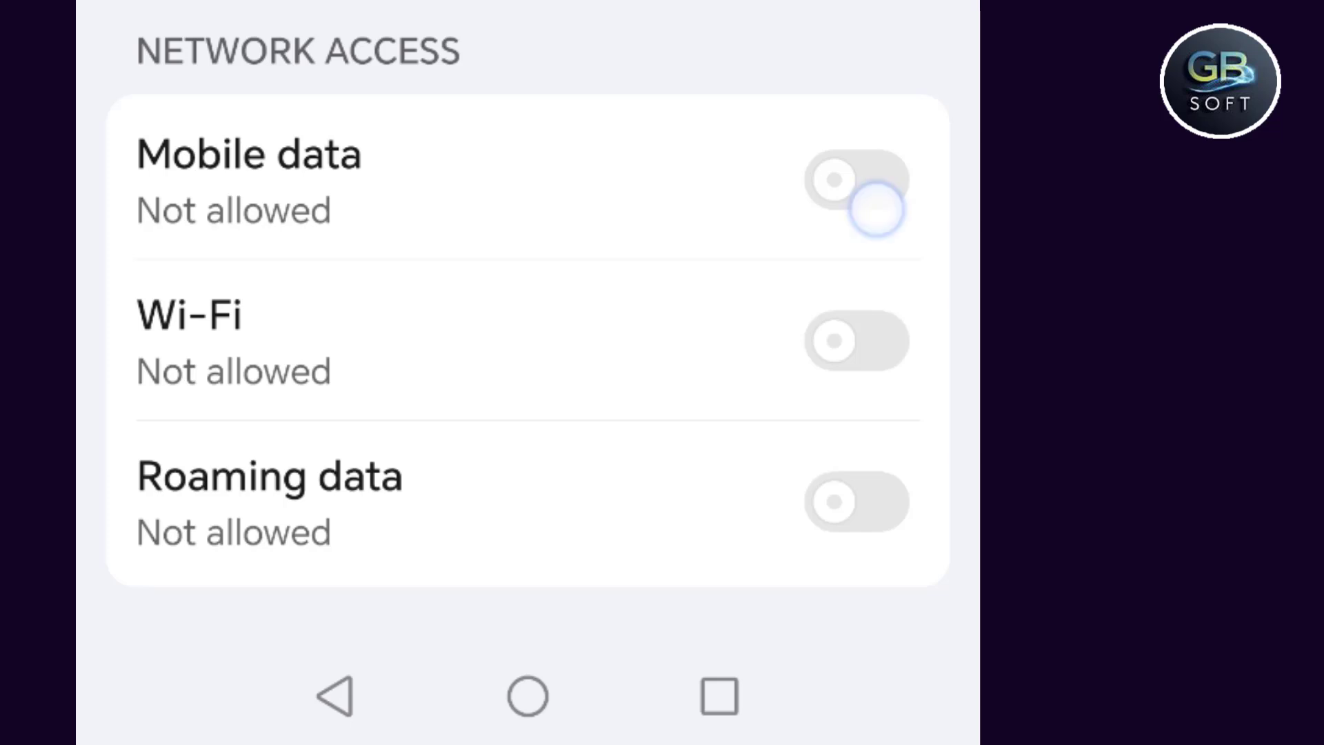
Step: Turn TikTok's mobile data, Wi-Fi and roaming data access back on
click(857, 180)
click(856, 341)
click(858, 502)
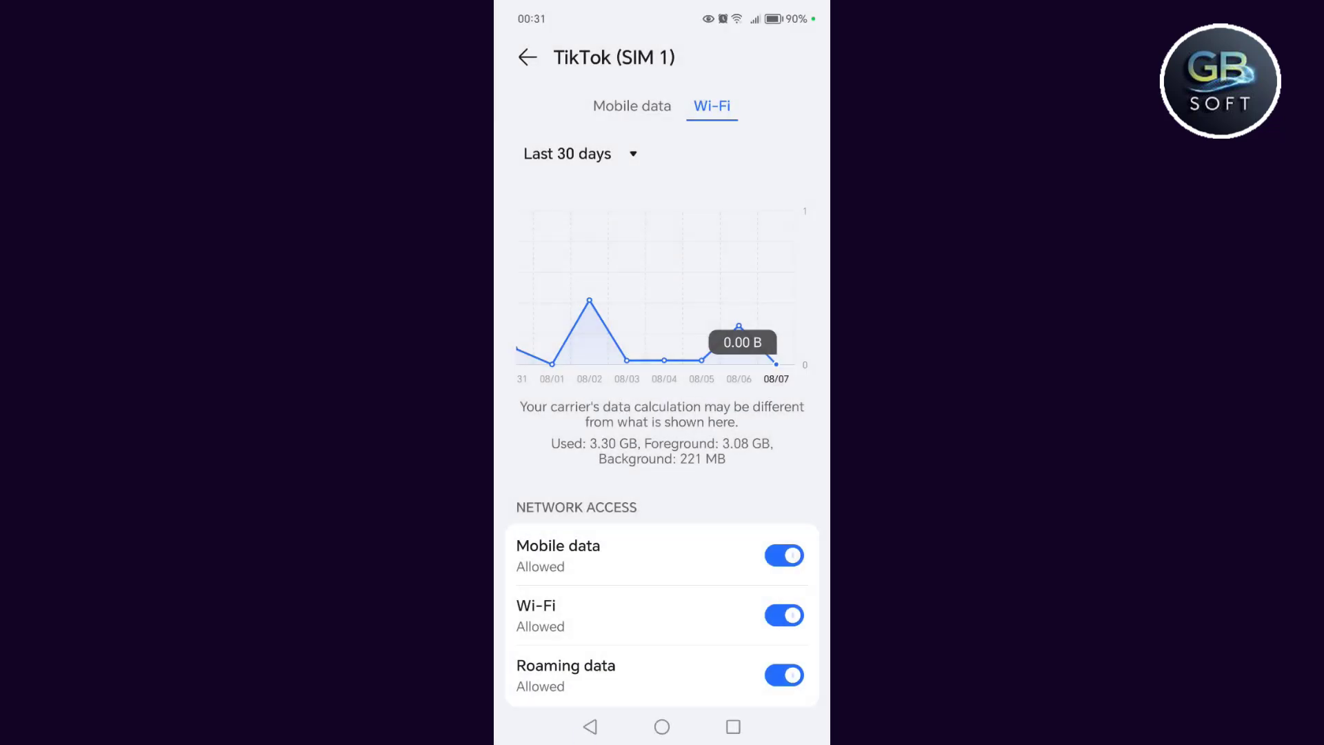
click(590, 727)
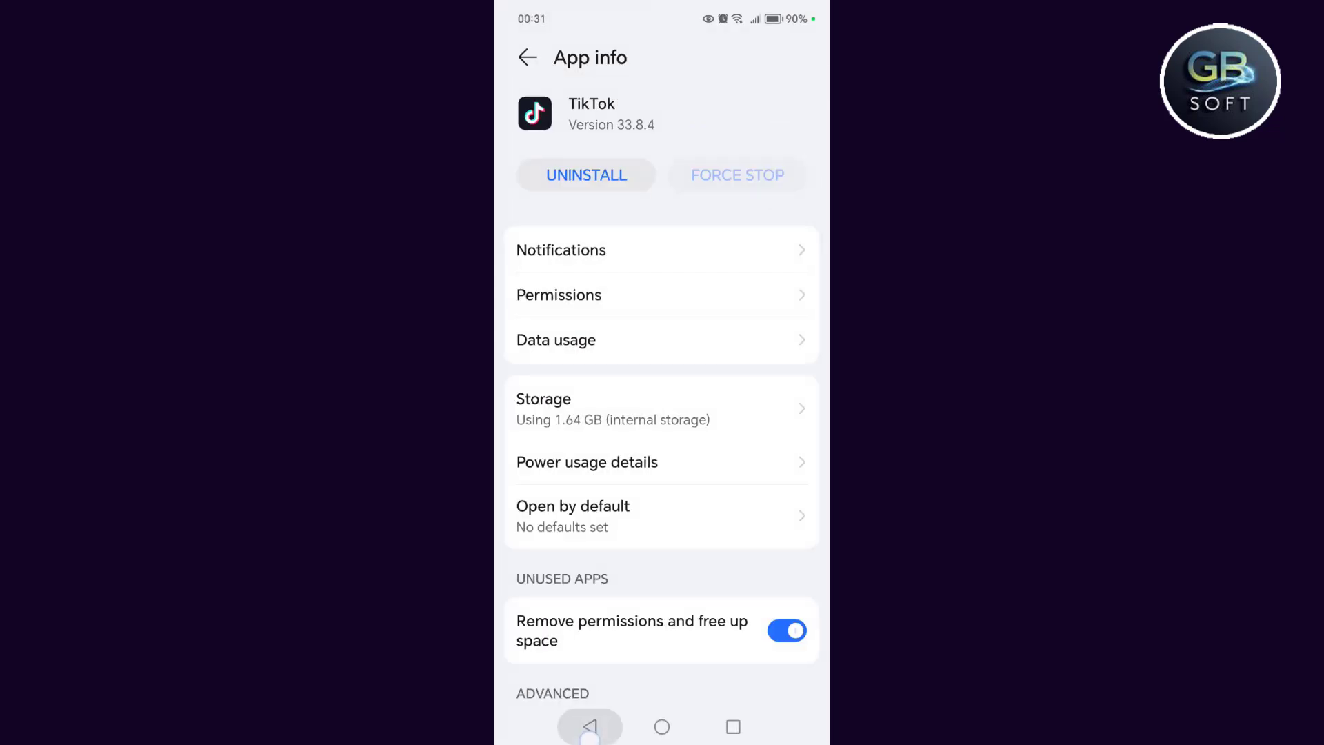
click(590, 727)
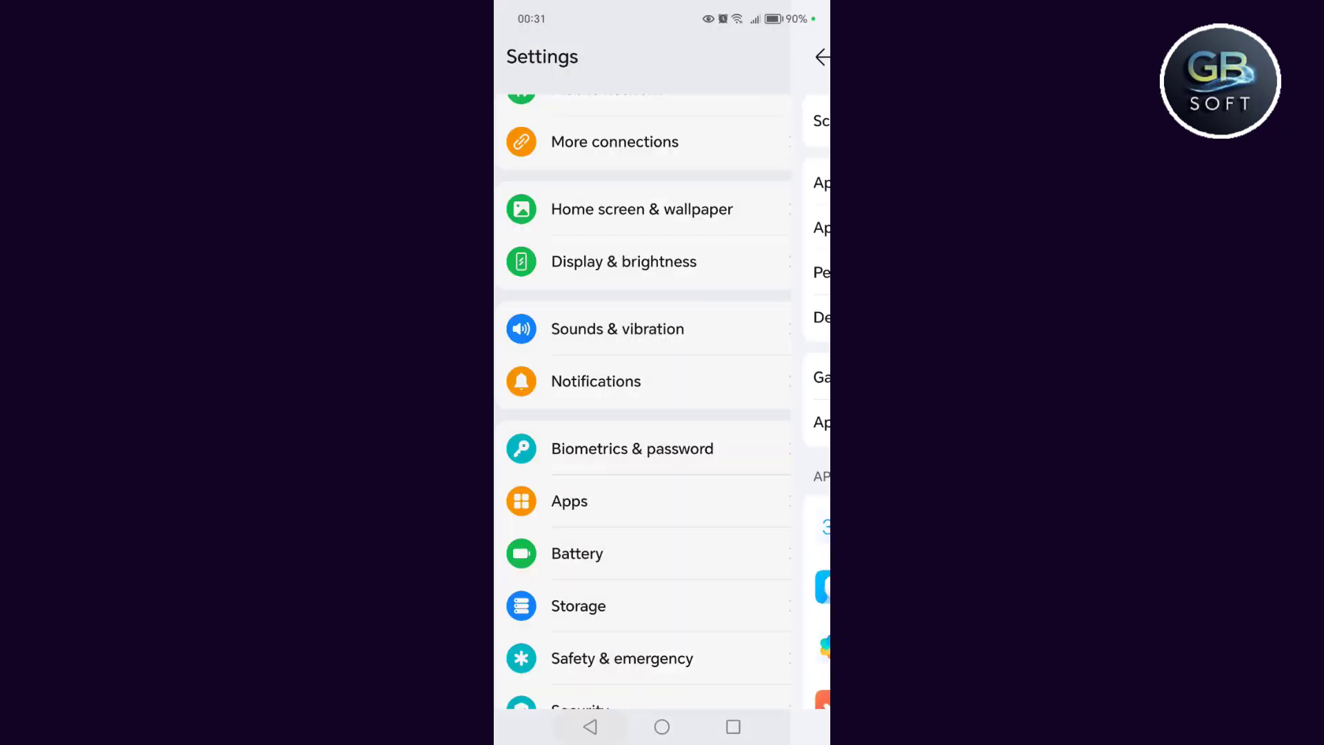
click(662, 727)
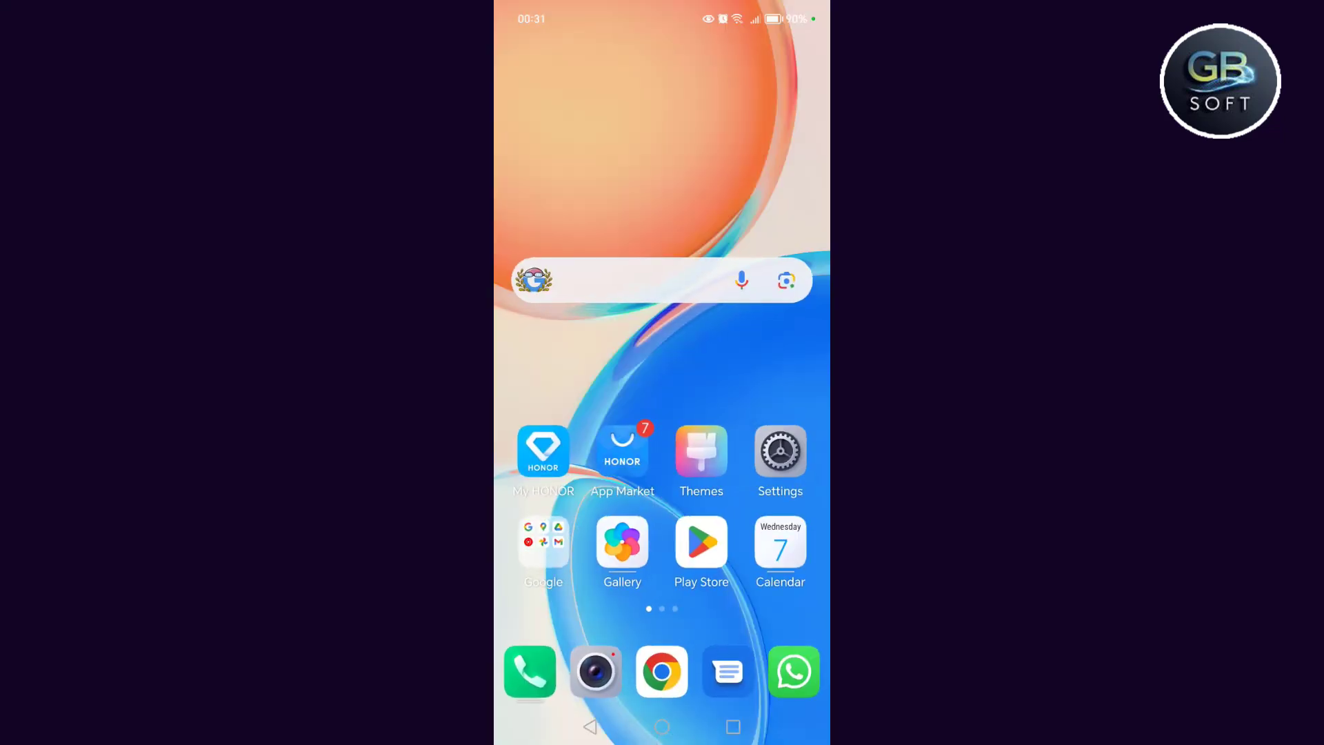
click(781, 451)
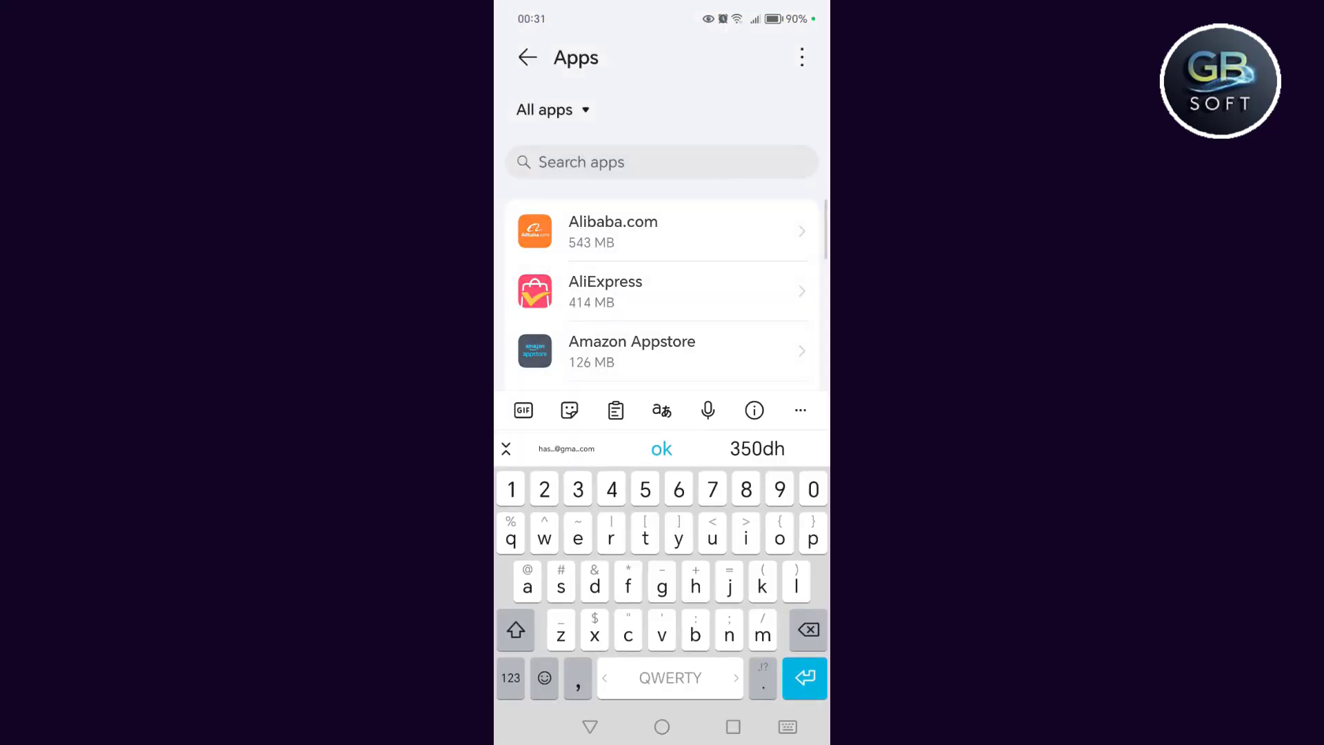
text(ti)
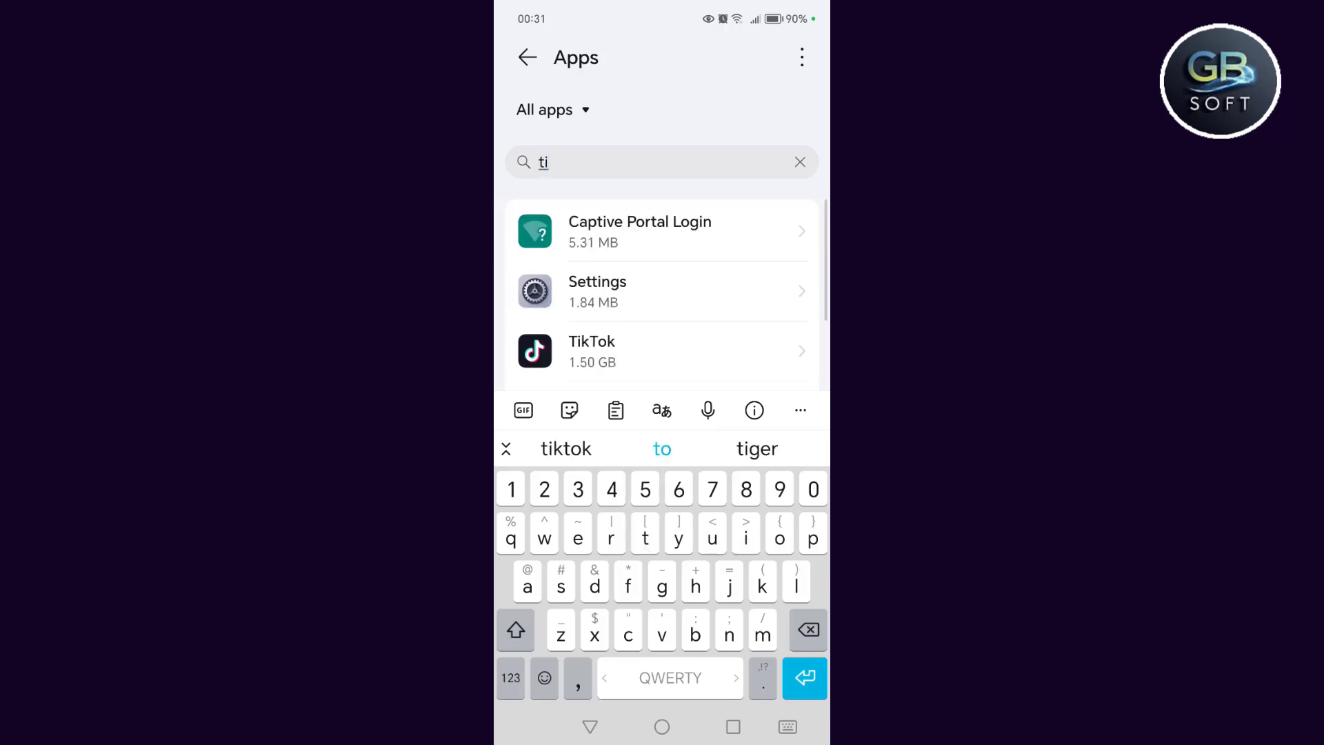
click(674, 352)
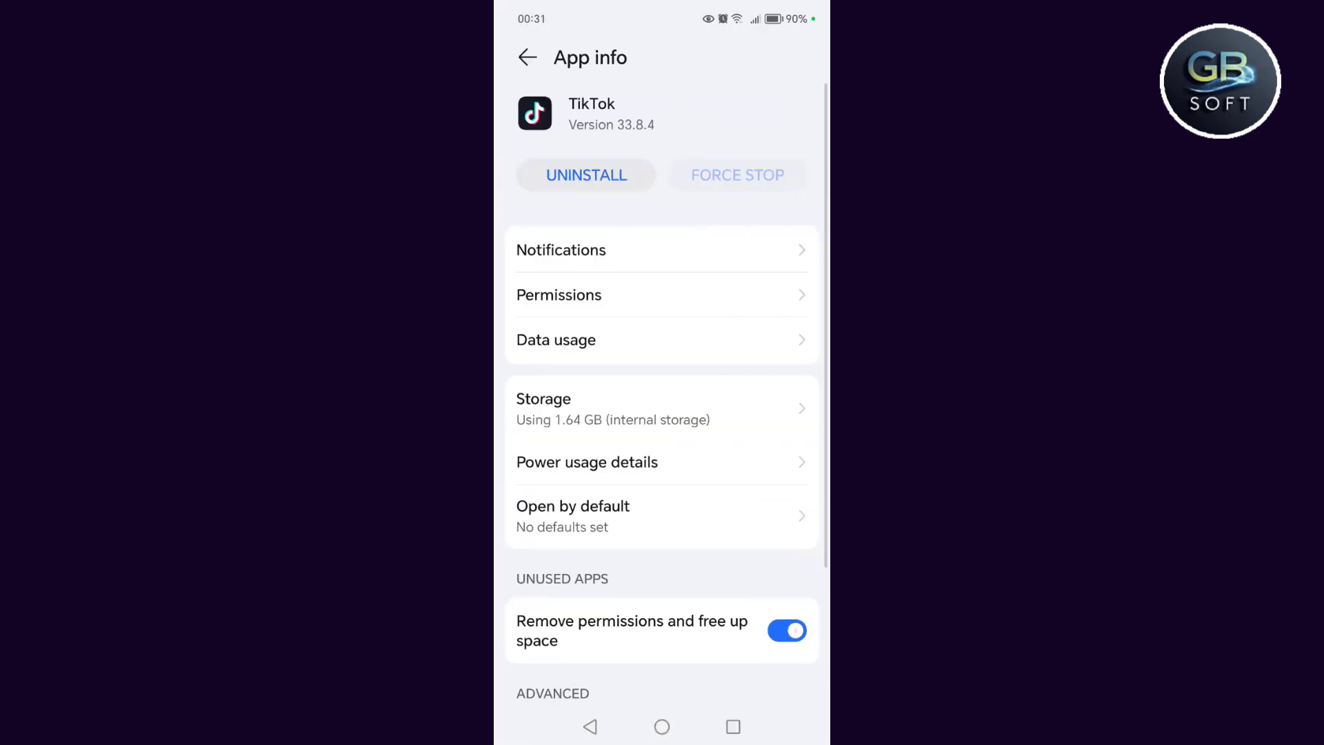
Step: Open TikTok's Storage page and review its 1.64 GB total and 67.11 MB cache
click(662, 409)
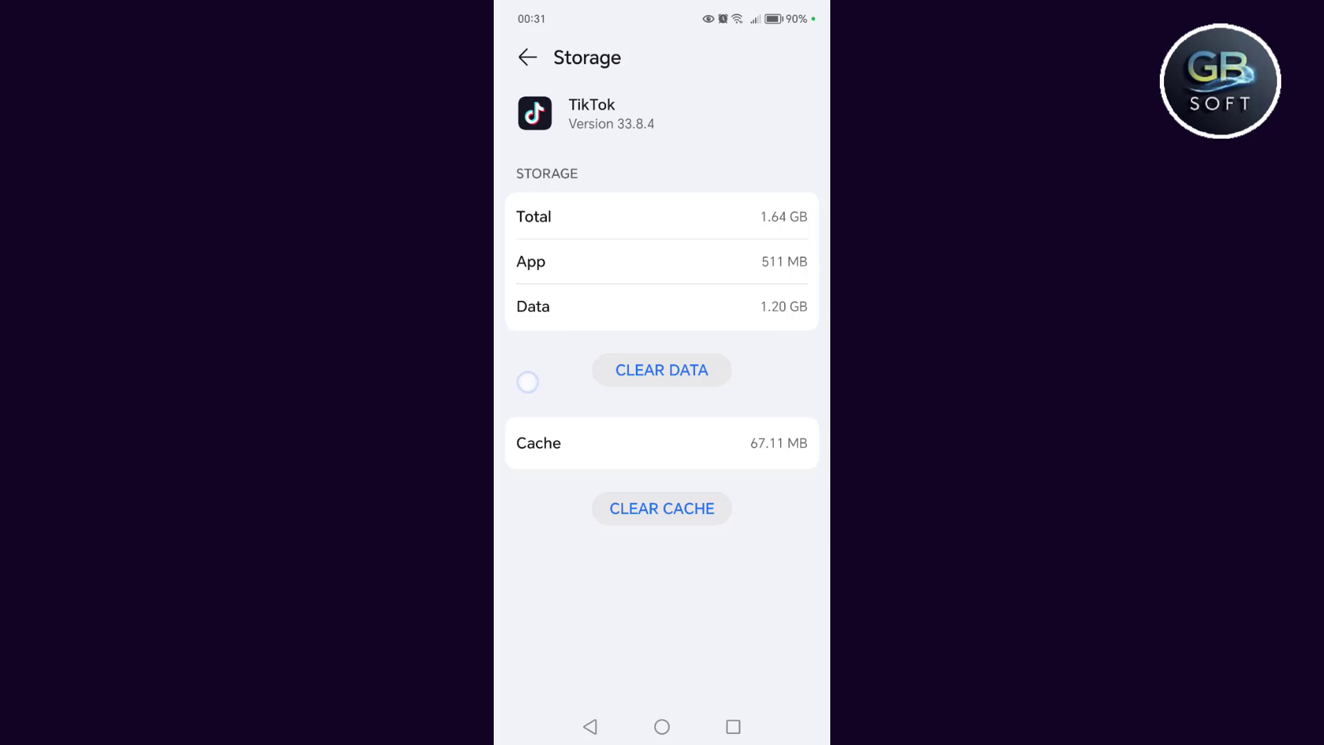
drag(526, 378, 525, 354)
drag(532, 371, 532, 353)
drag(562, 643, 562, 680)
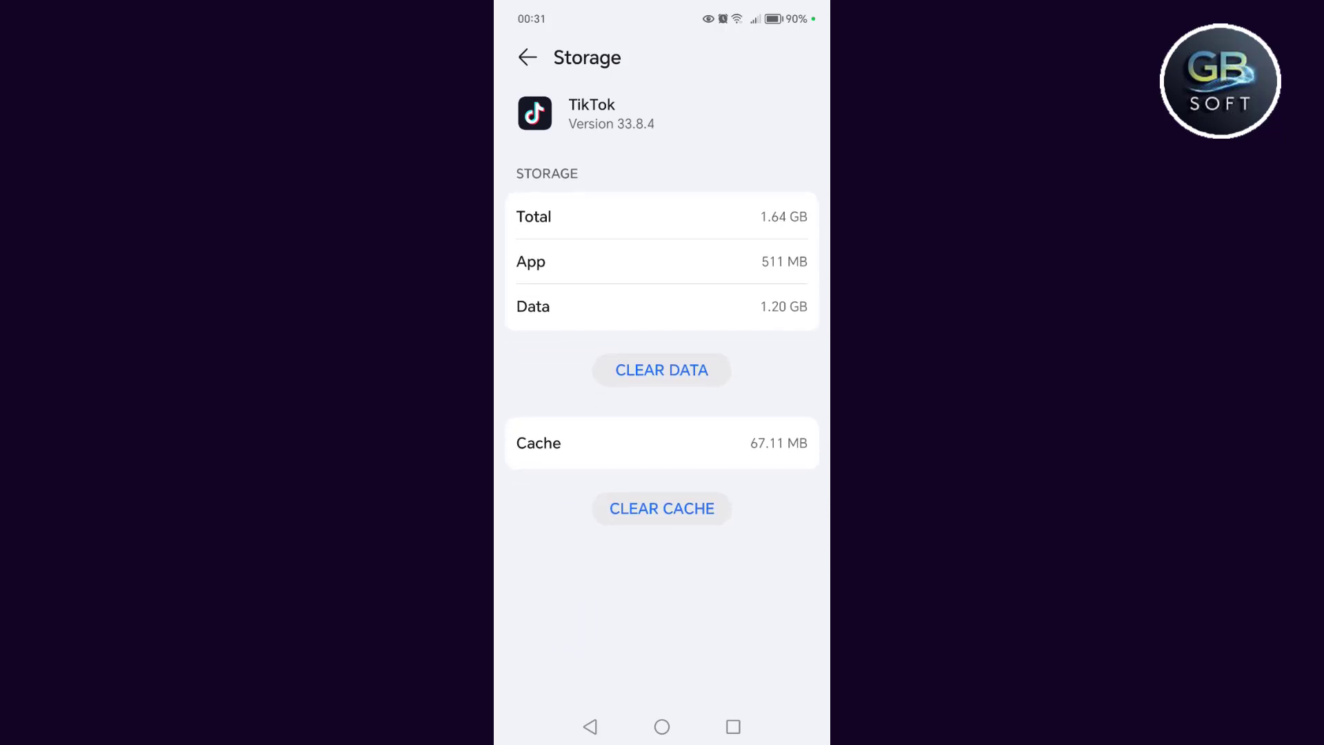